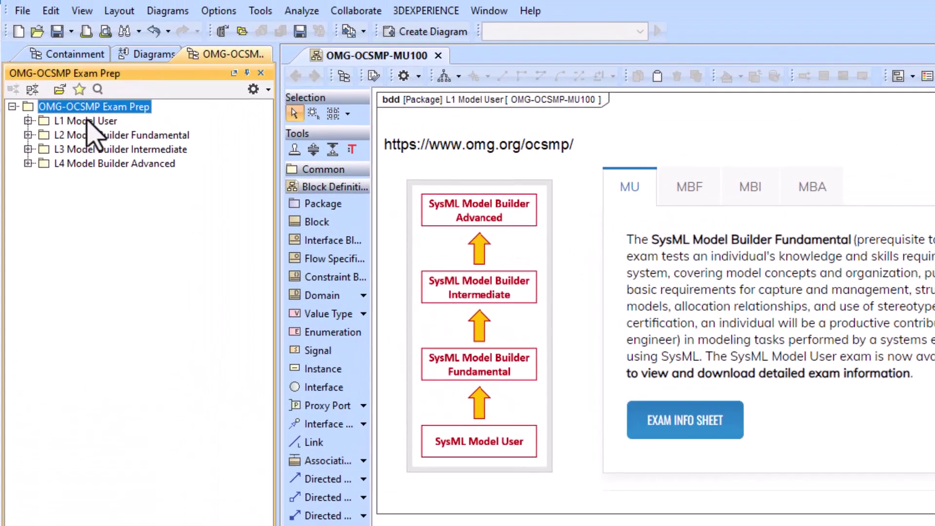
Browse the exam-prep packages and open the L1 Model User topic-weighting diagram
left_click(87, 122)
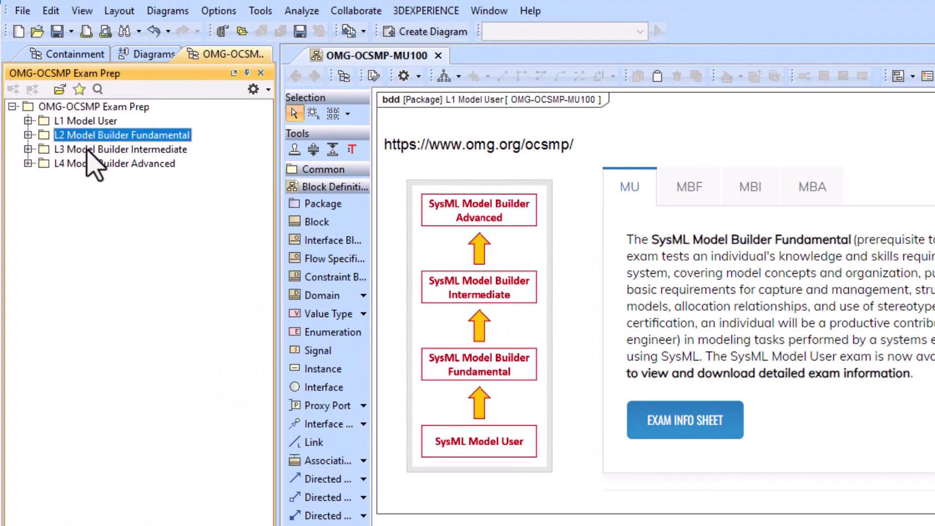
left_click(88, 150)
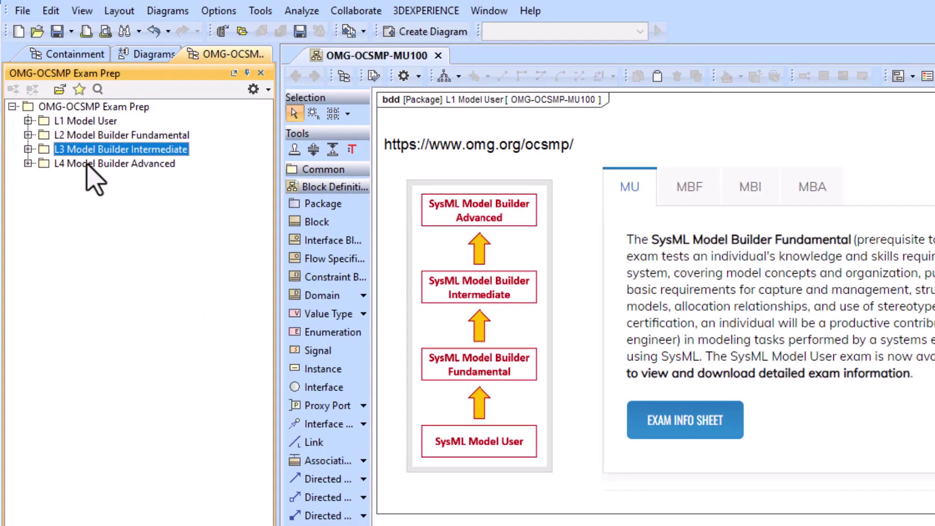
left_click(93, 108)
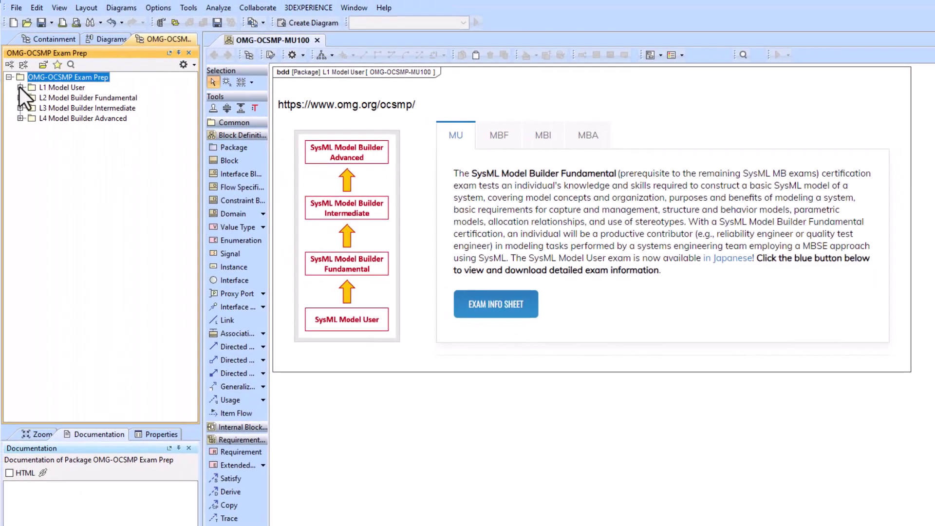
left_click(21, 87)
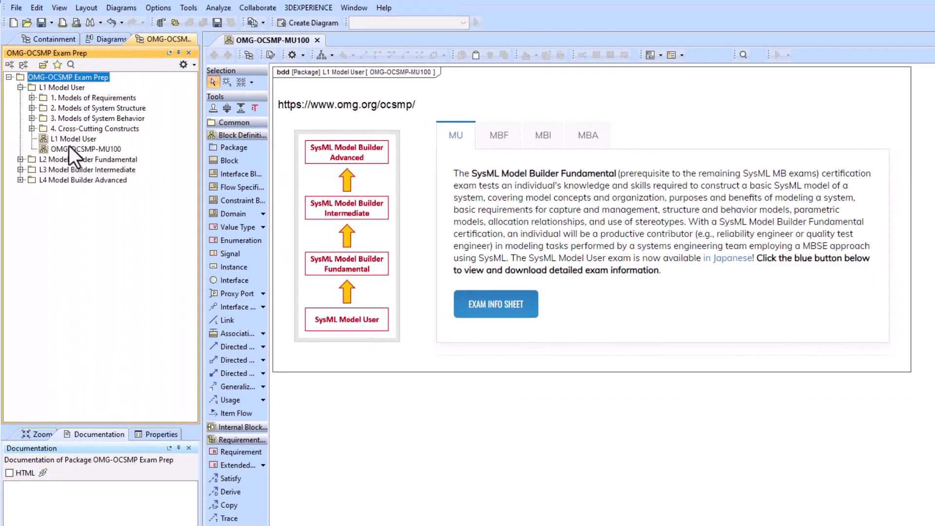
double_click(77, 139)
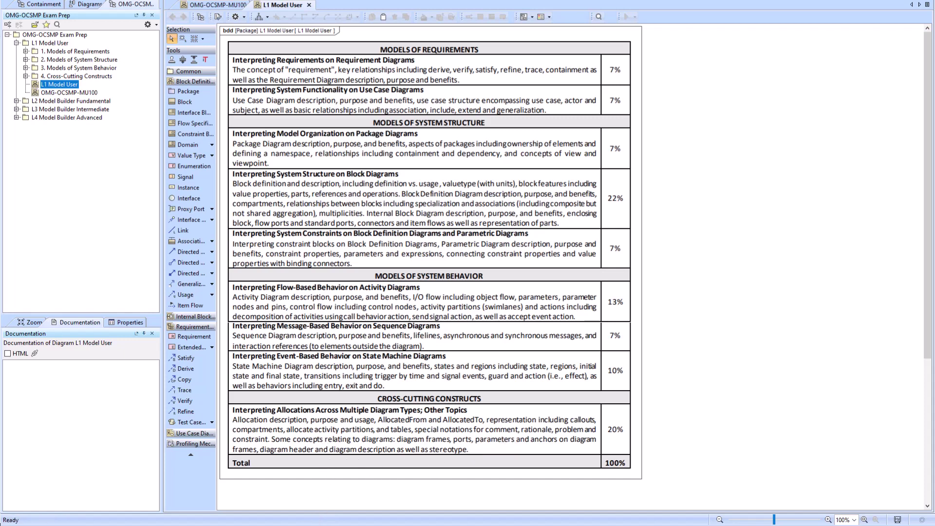
Bring the study guide PDF forward, highlight its Model User title, and advance to page 2
left_click(299, 486)
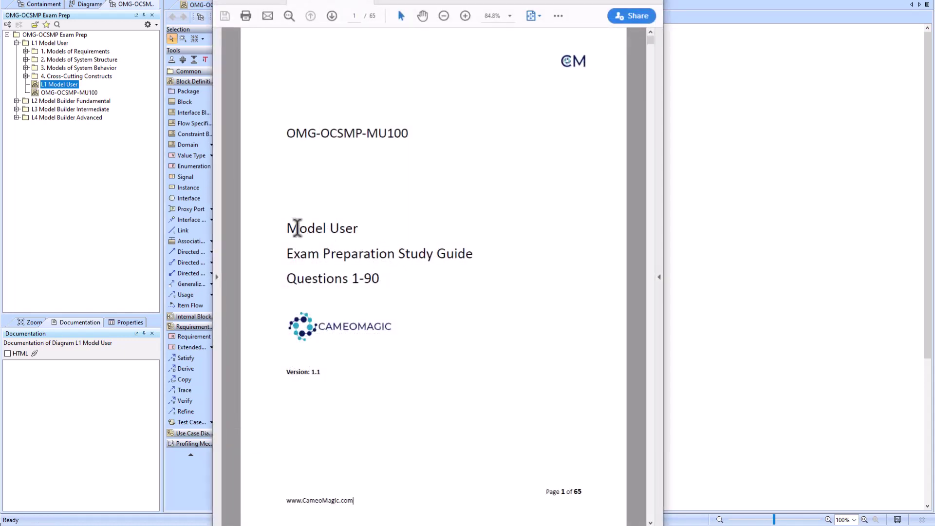
left_click_drag(297, 228, 358, 230)
left_click(364, 253)
key("Page_Down")
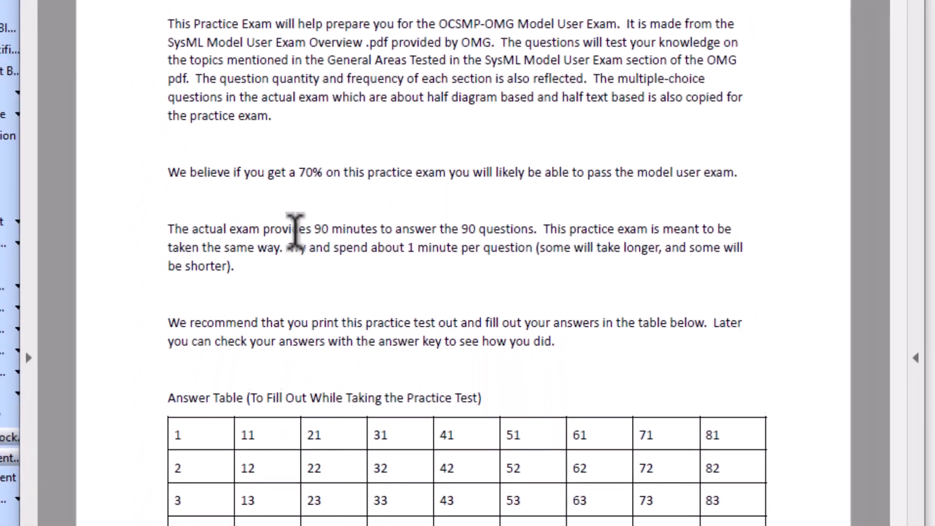
Highlight the exam's 90-minute duration and 90-question count in the instructions
left_click_drag(328, 113, 386, 114)
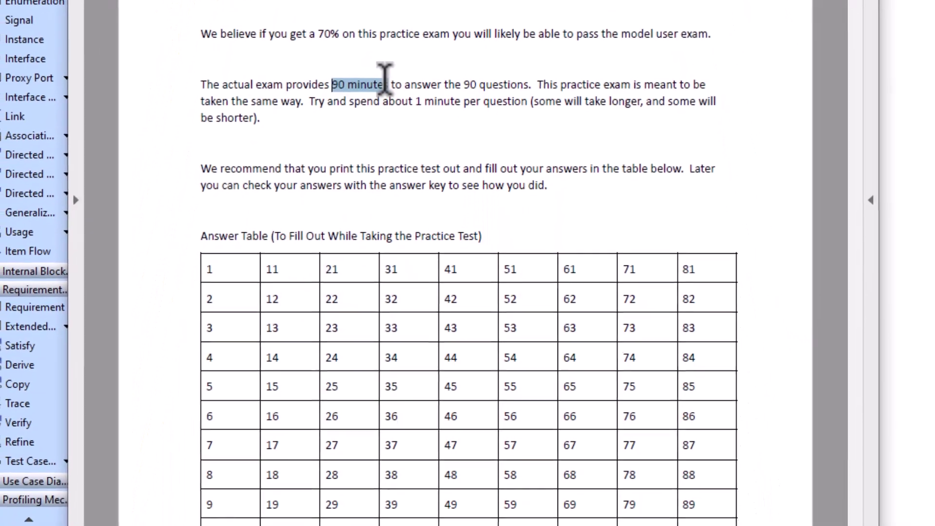
left_click_drag(463, 113, 523, 109)
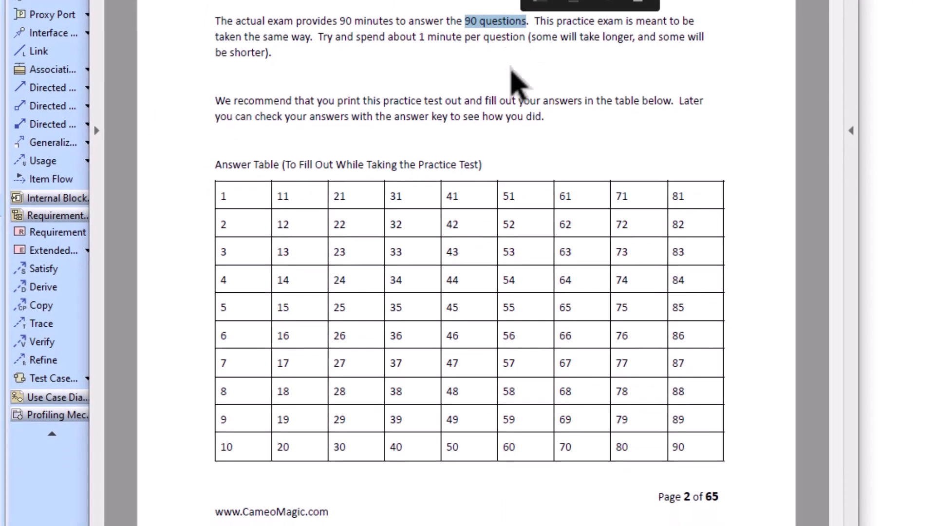
left_click(525, 30)
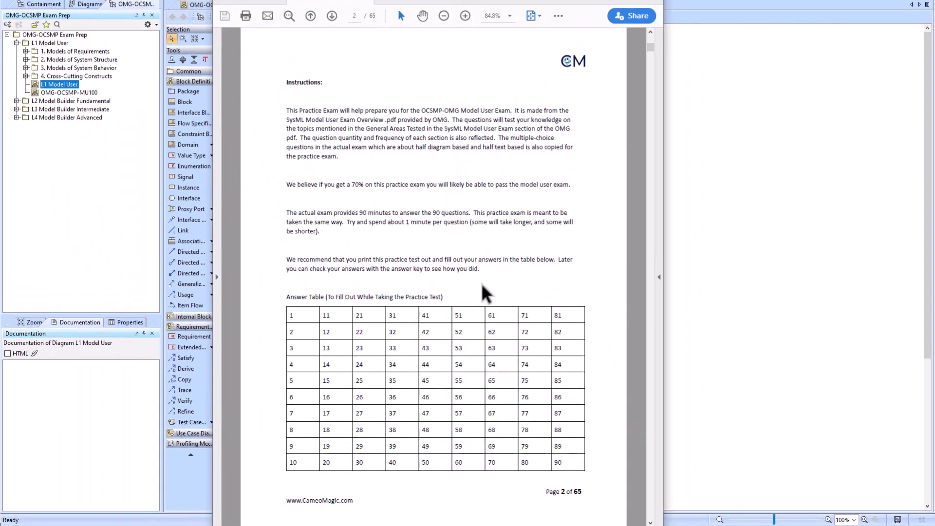
scroll(482, 285, "down", 1)
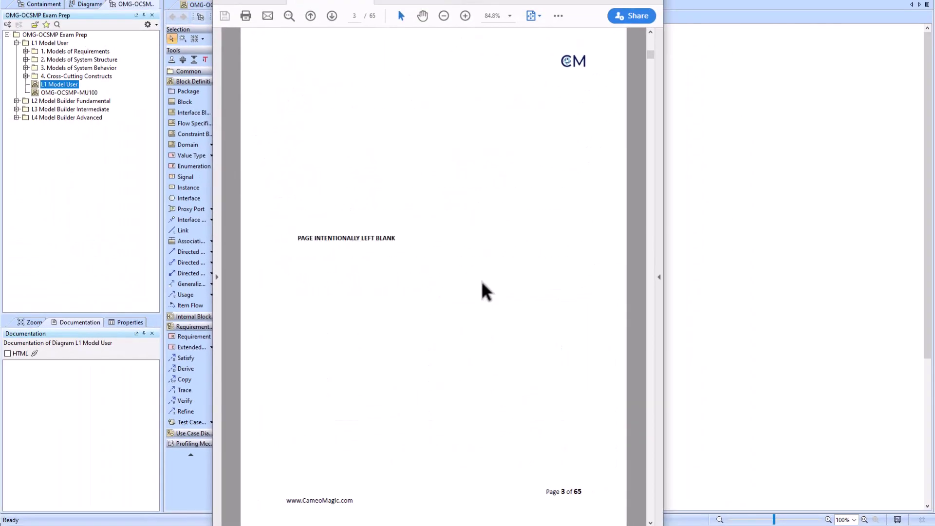
scroll(483, 290, "down", 1)
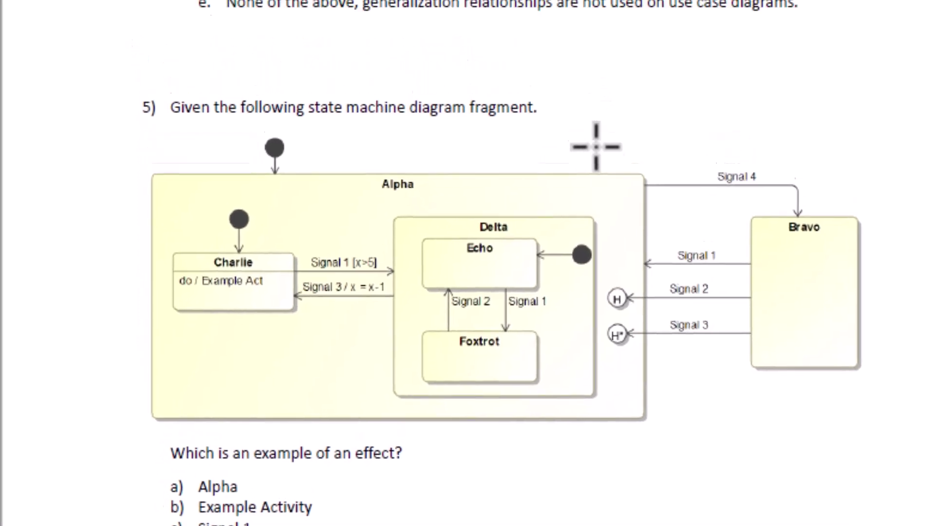
scroll(599, 142, "down", 5)
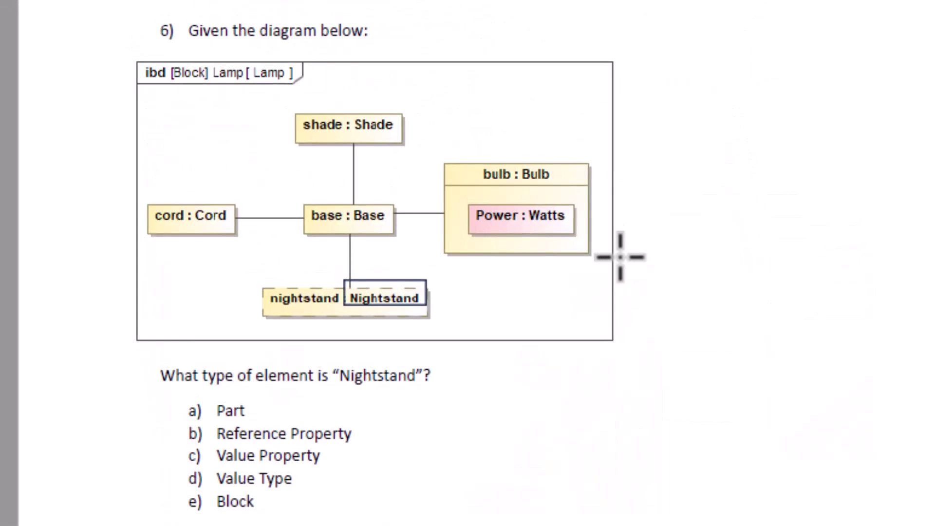